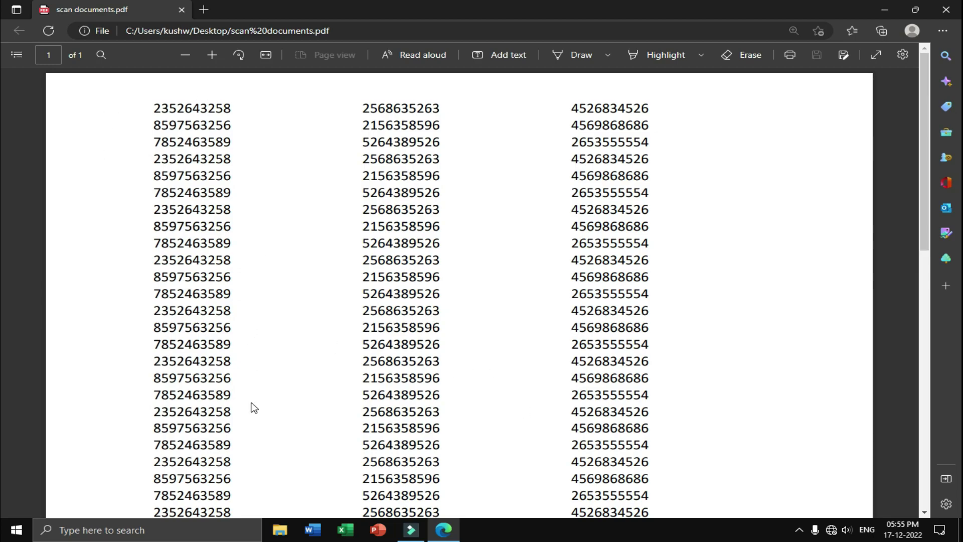
Scroll through scan documents.pdf in Edge to review the scanned phone numbers
scroll(467, 406, "down", 1)
scroll(467, 406, "up", 1)
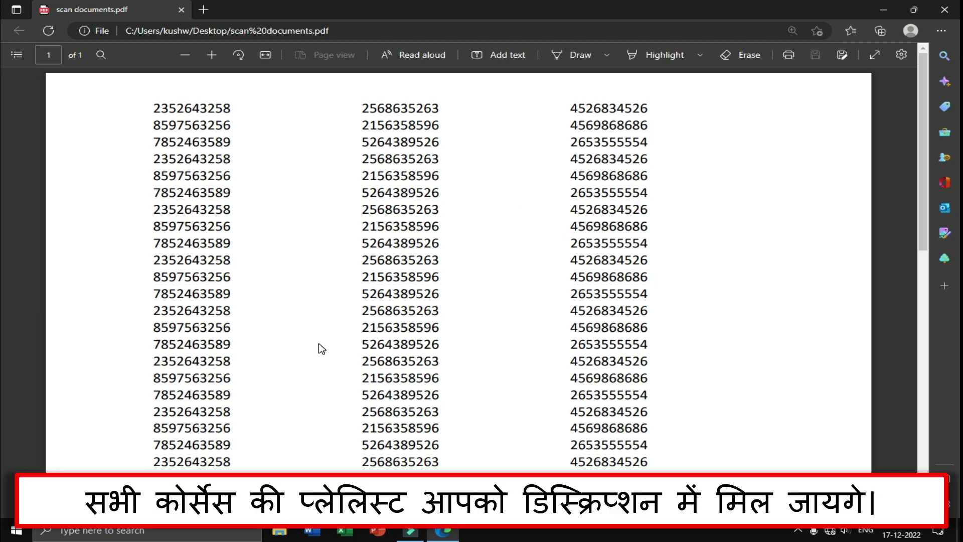
scroll(619, 386, "down", 2)
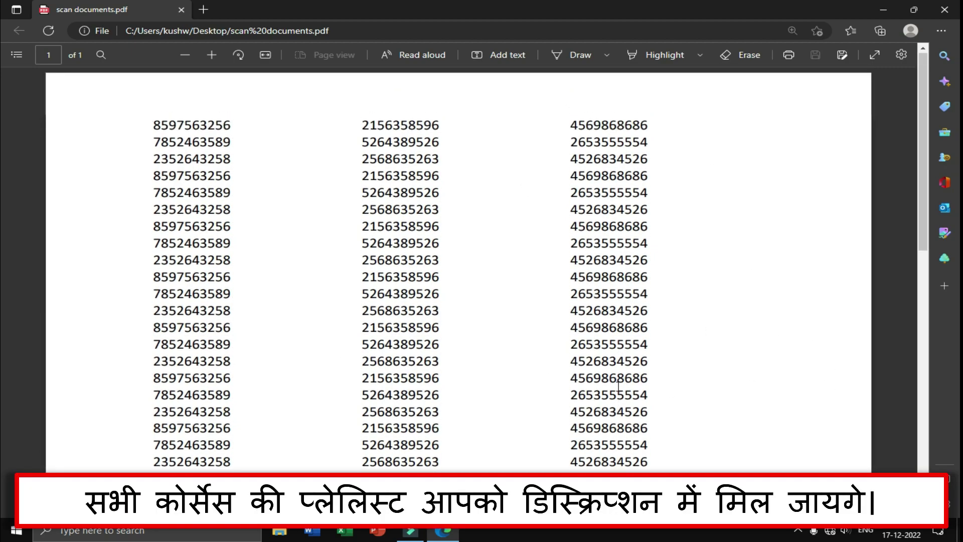
scroll(618, 386, "up", 2)
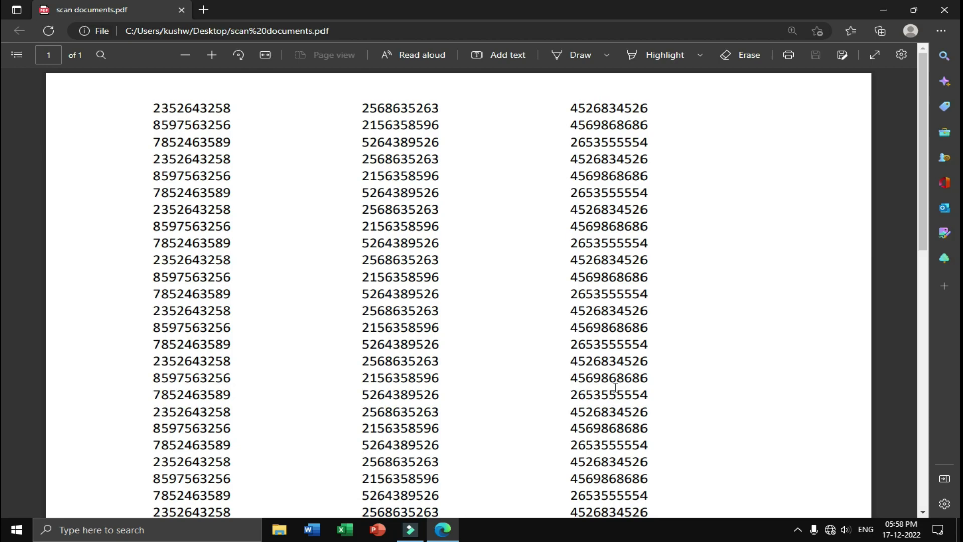
Minimize Edge, launch Word and create a blank document
left_click(891, 16)
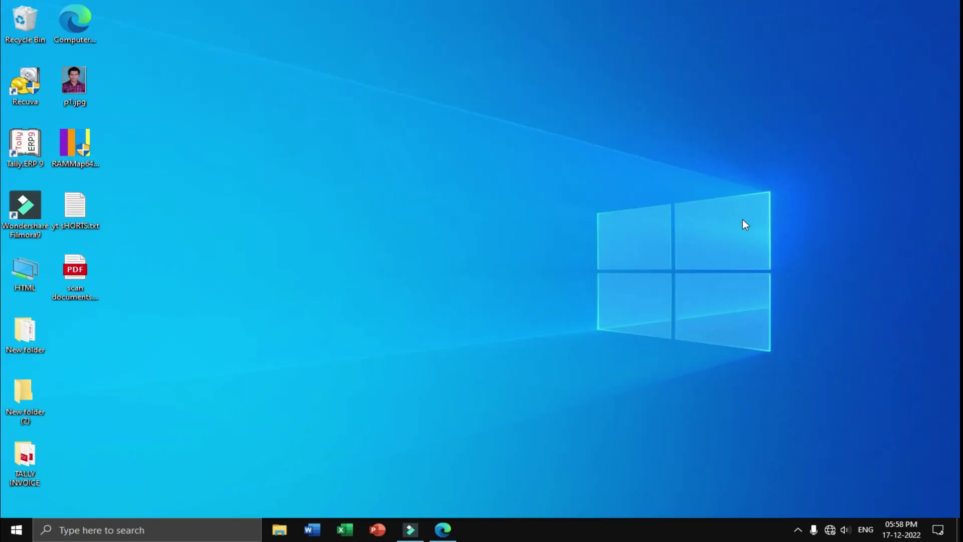
left_click(312, 529)
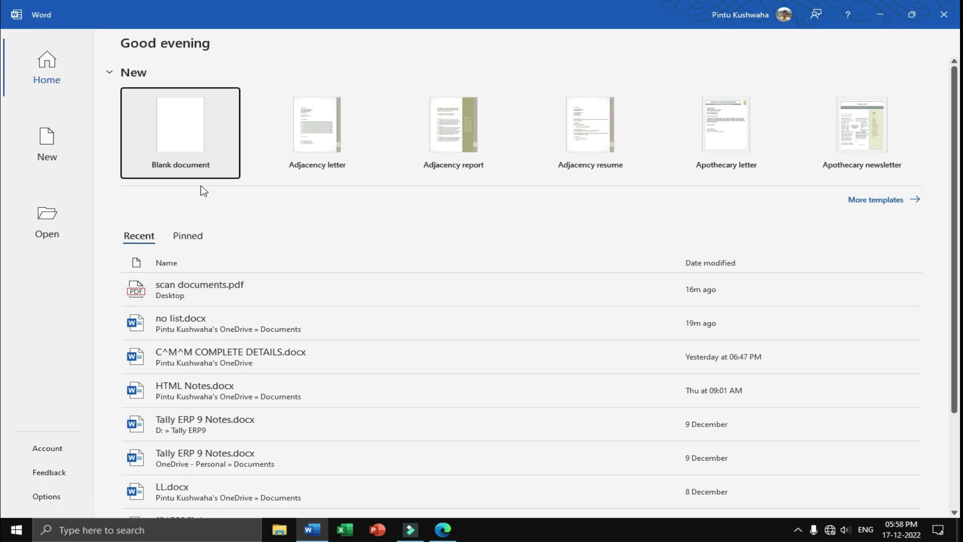
left_click(179, 165)
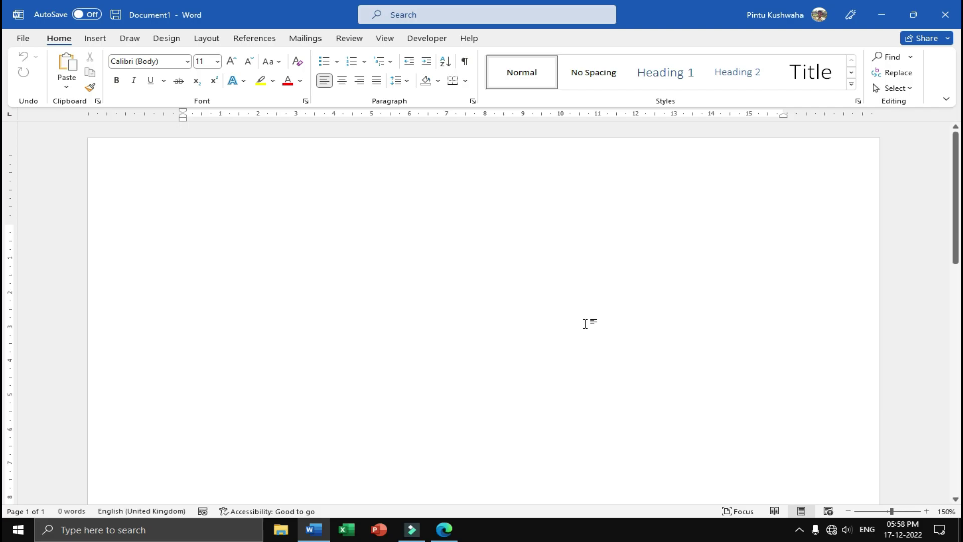
Open scan documents.pdf from the Desktop in Word
left_click(31, 39)
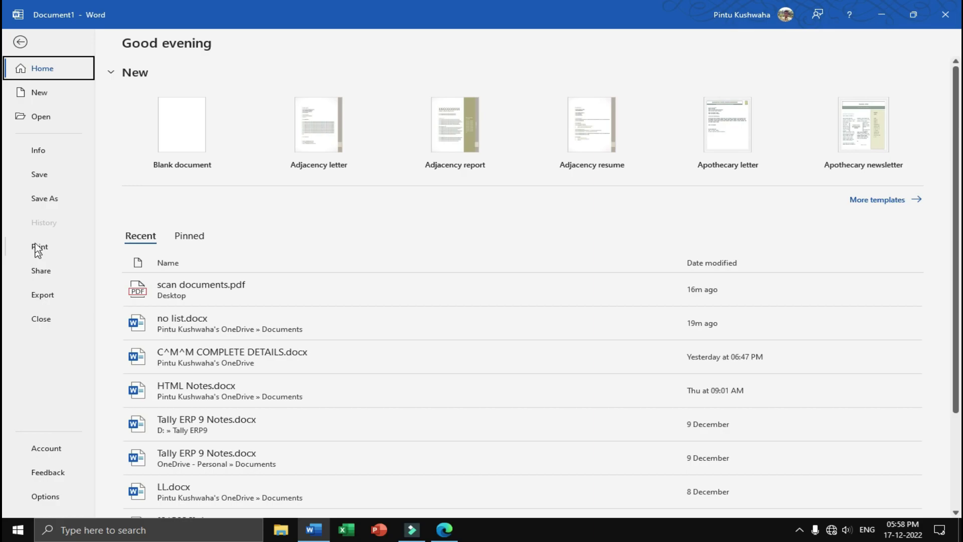
left_click(58, 121)
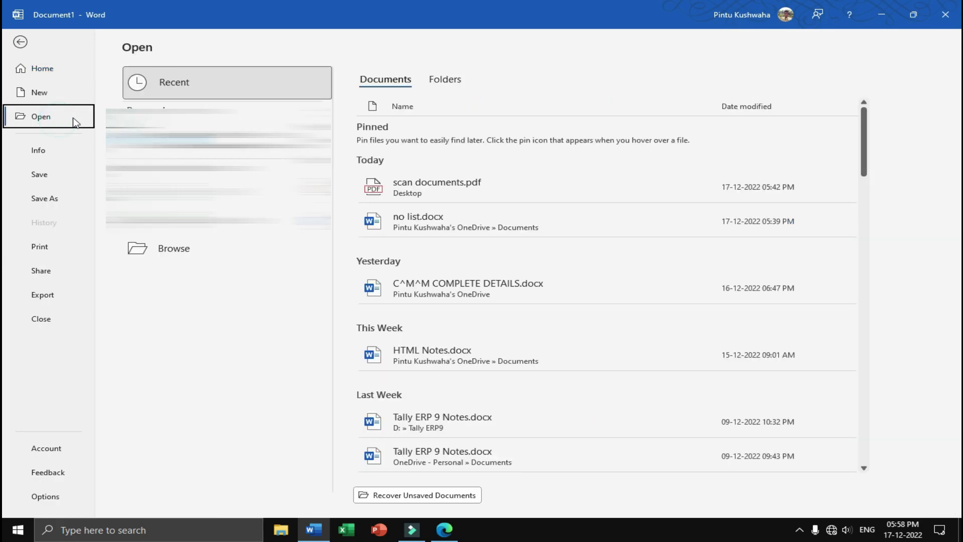
left_click(181, 254)
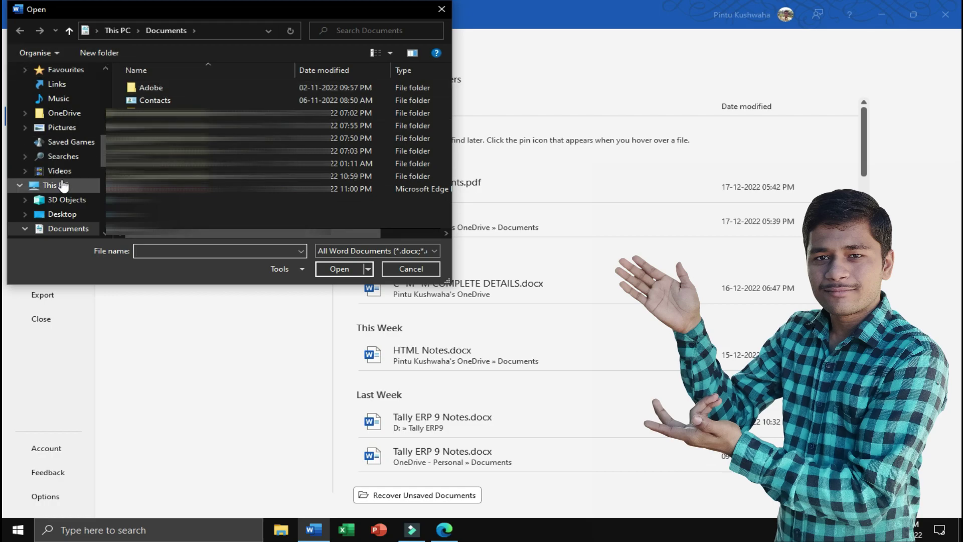
left_click(65, 216)
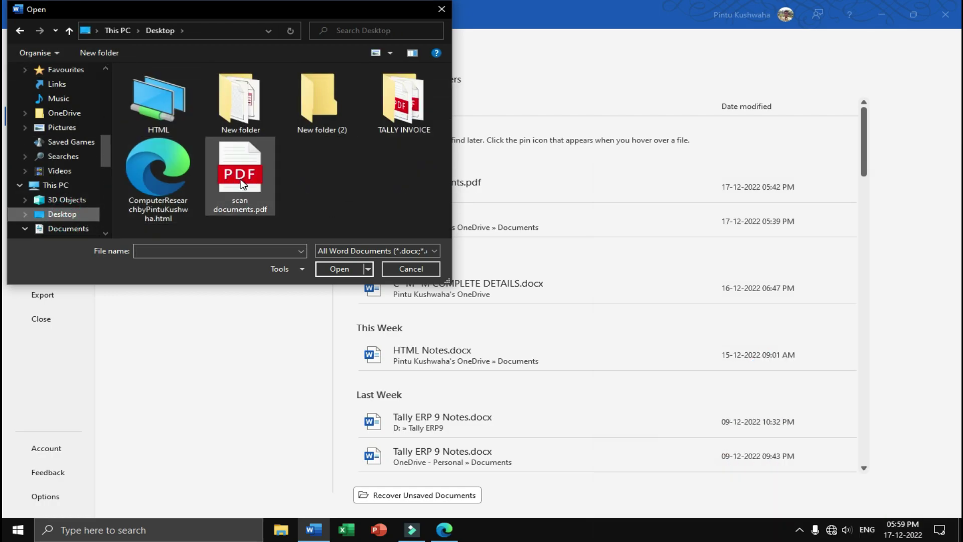
left_click(241, 184)
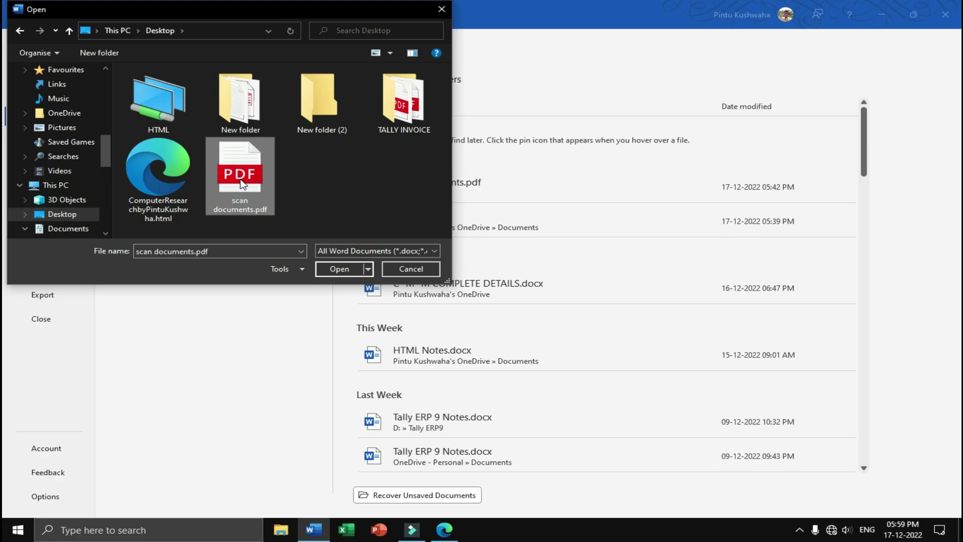
left_click(335, 269)
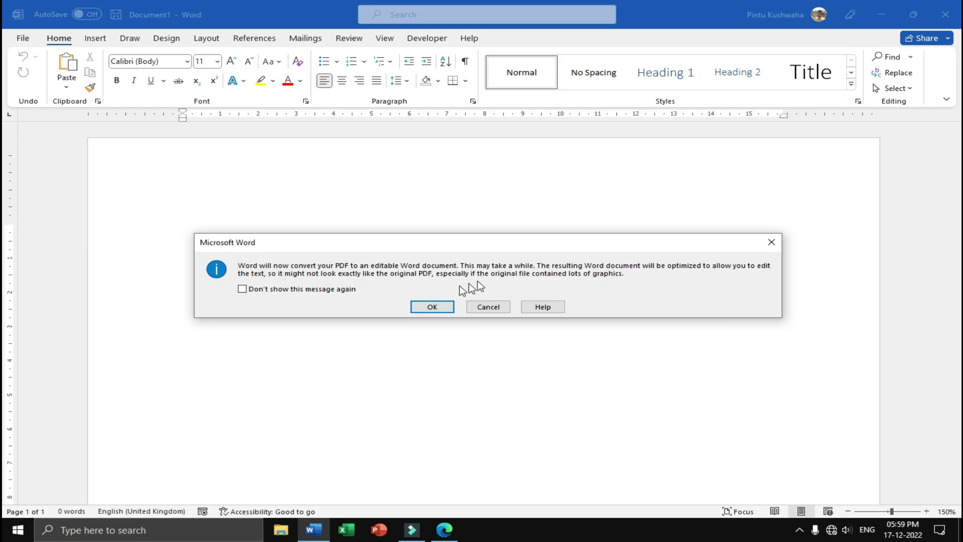
Convert the PDF to editable text, clear all its formatting, and launch Excel
left_click(429, 305)
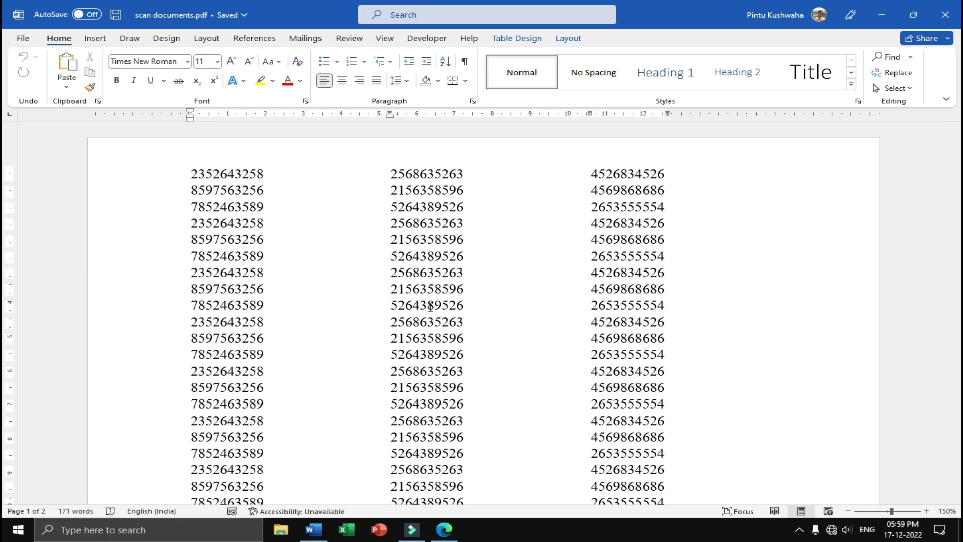
key("ctrl+a")
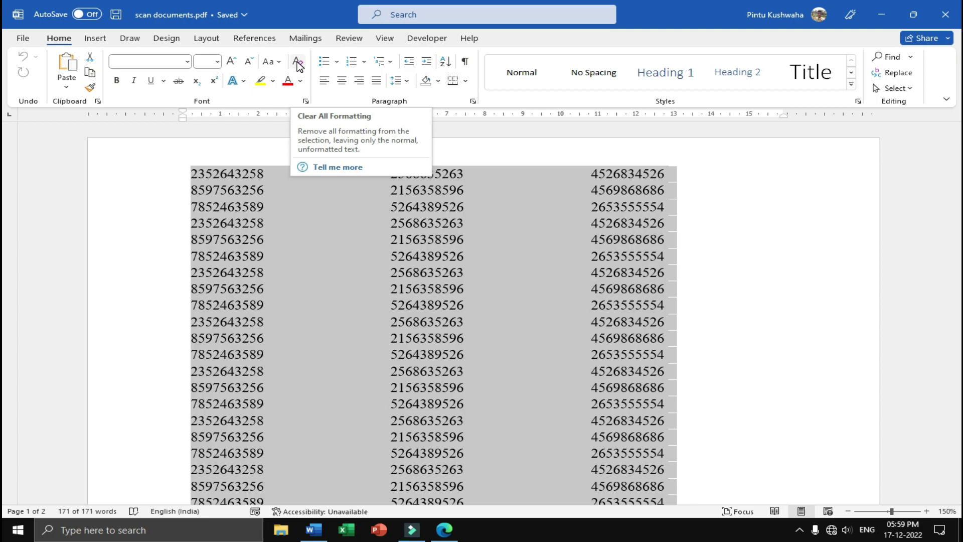
left_click(298, 62)
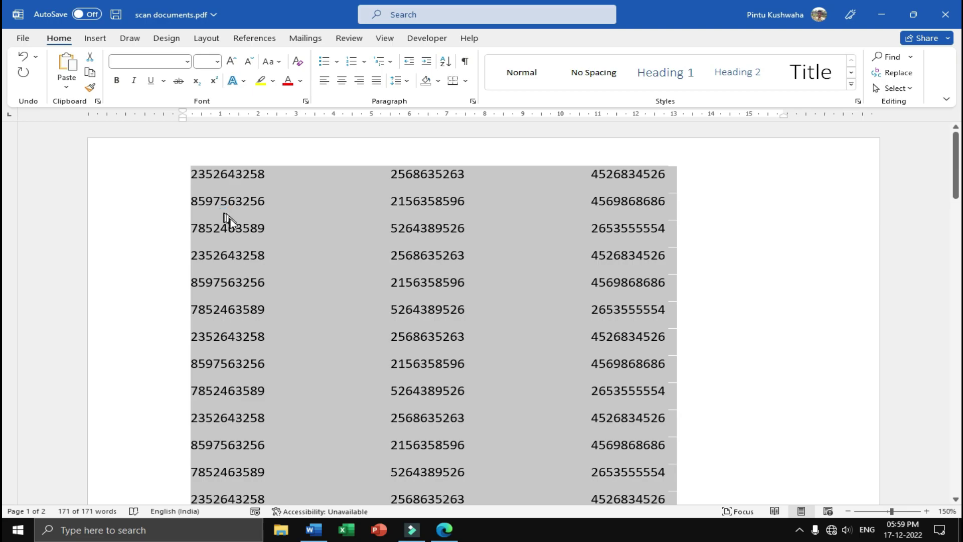
left_click(348, 532)
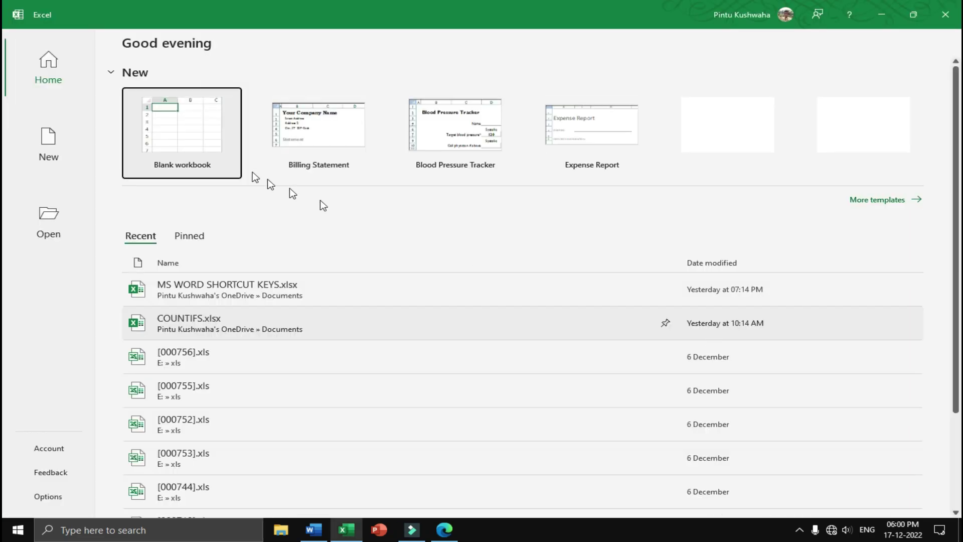
Create a blank workbook and paste the phone numbers into it
left_click(178, 144)
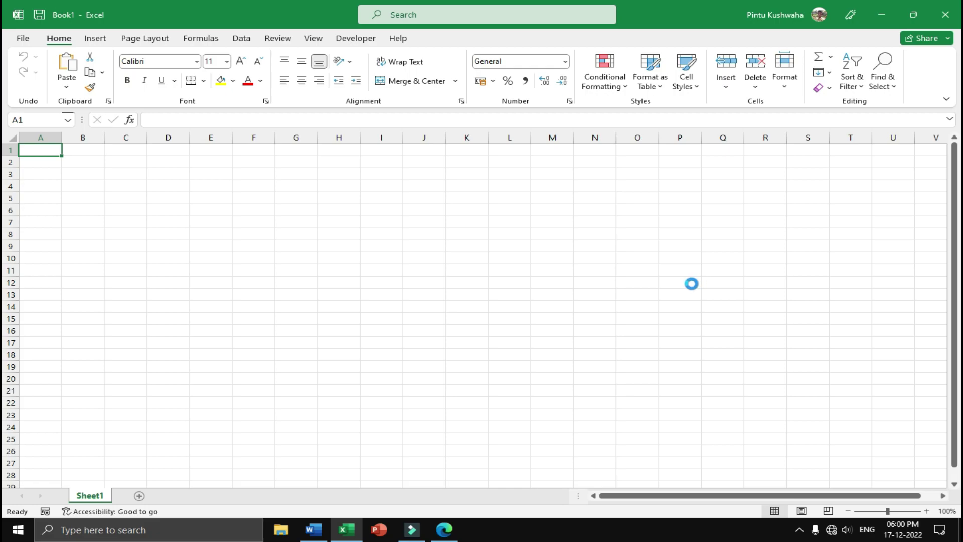
key("ctrl+v")
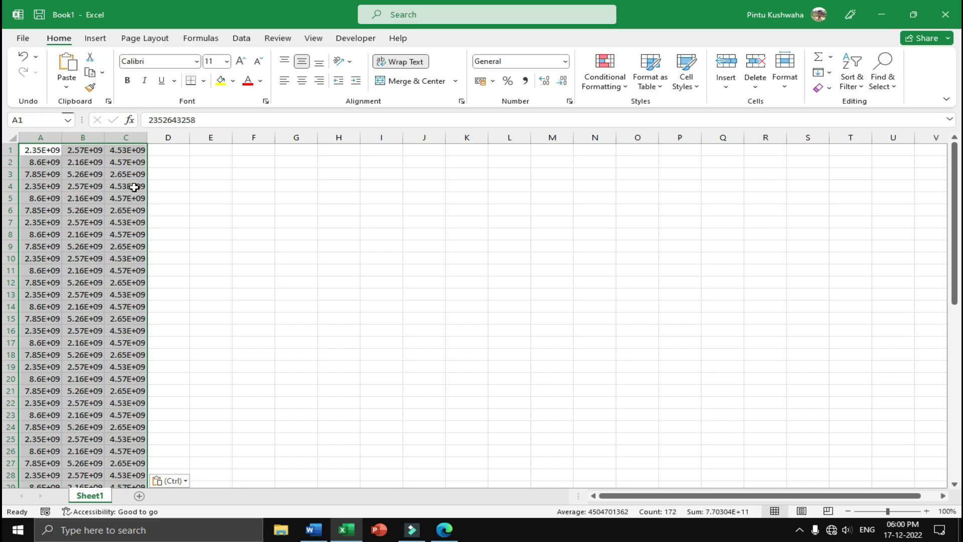
scroll(134, 187, "up", 5, "ctrl")
scroll(133, 189, "up", 4, "ctrl")
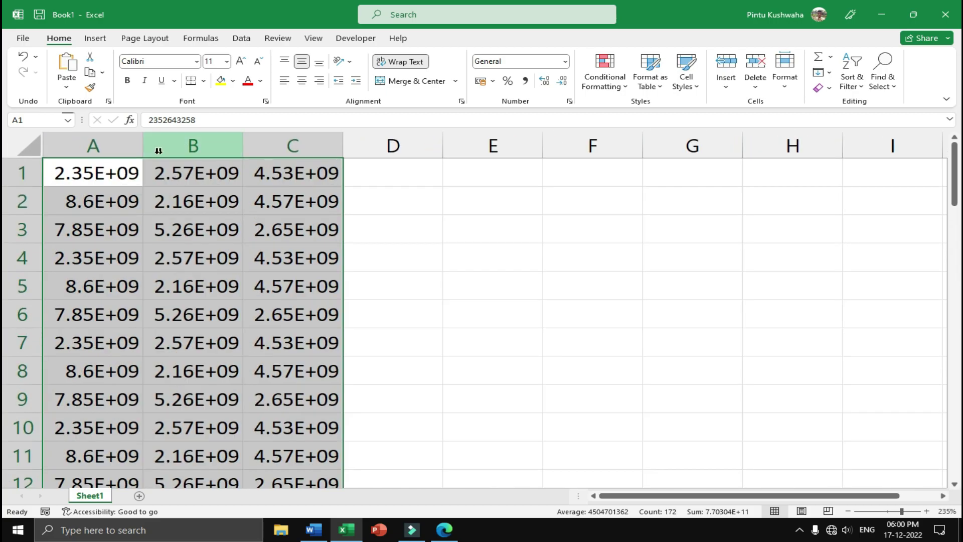
Widen columns A to C so the full ten-digit numbers show
left_click(118, 146)
left_click(180, 146, "ctrl")
left_click(306, 146, "ctrl")
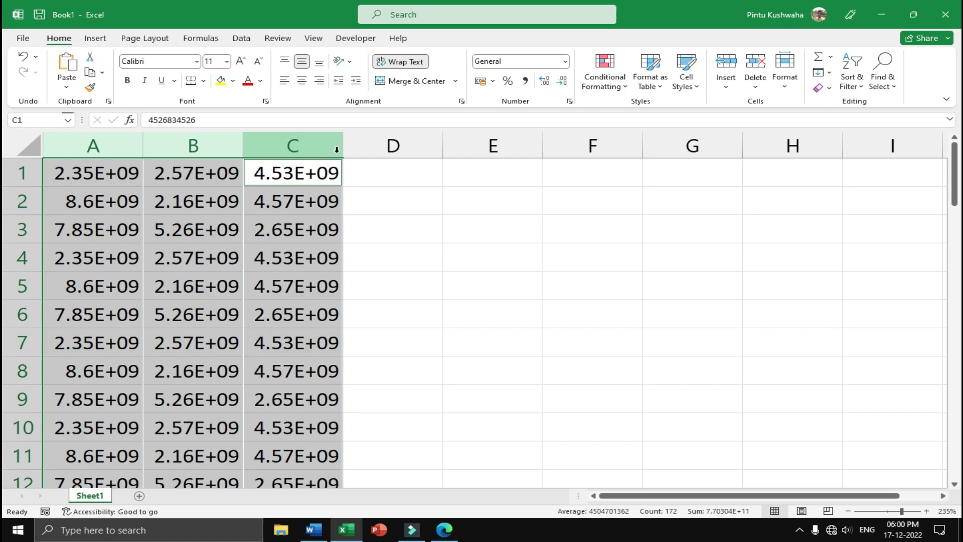
left_click_drag(343, 149, 439, 149)
left_click(317, 266)
Check the numbers in A2, A4, A6 and A7, then scroll through the pasted data
left_click(173, 192)
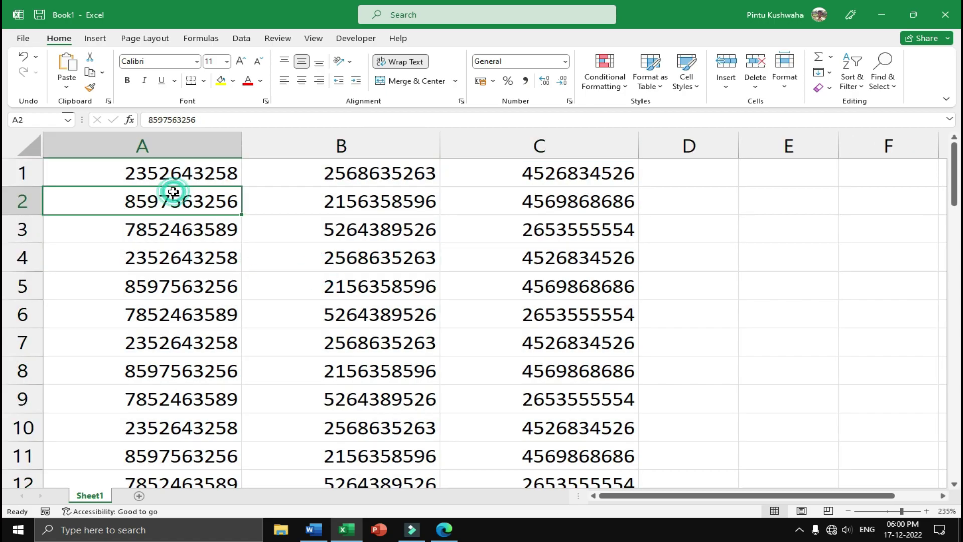
left_click(230, 256)
left_click(227, 316)
left_click(228, 346)
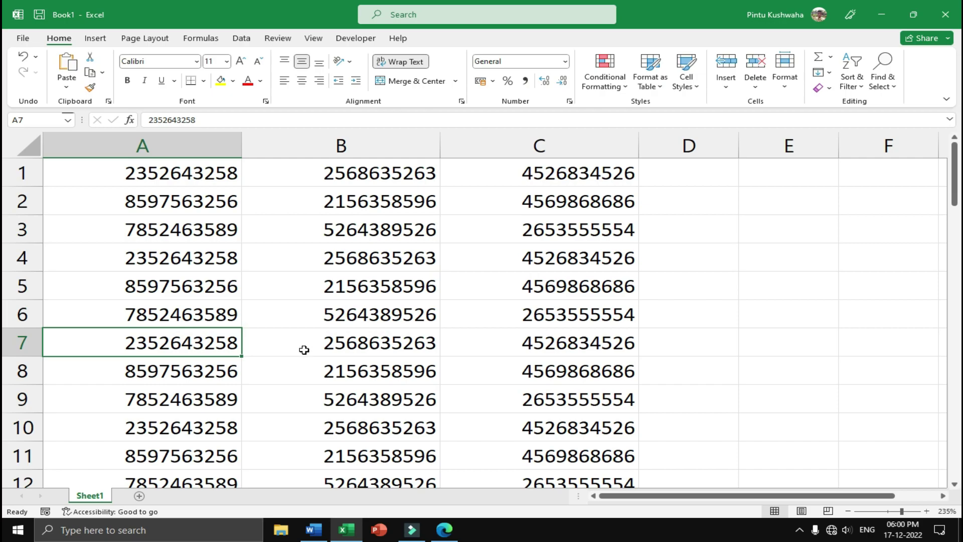
scroll(304, 350, "down", 4)
scroll(304, 353, "down", 4)
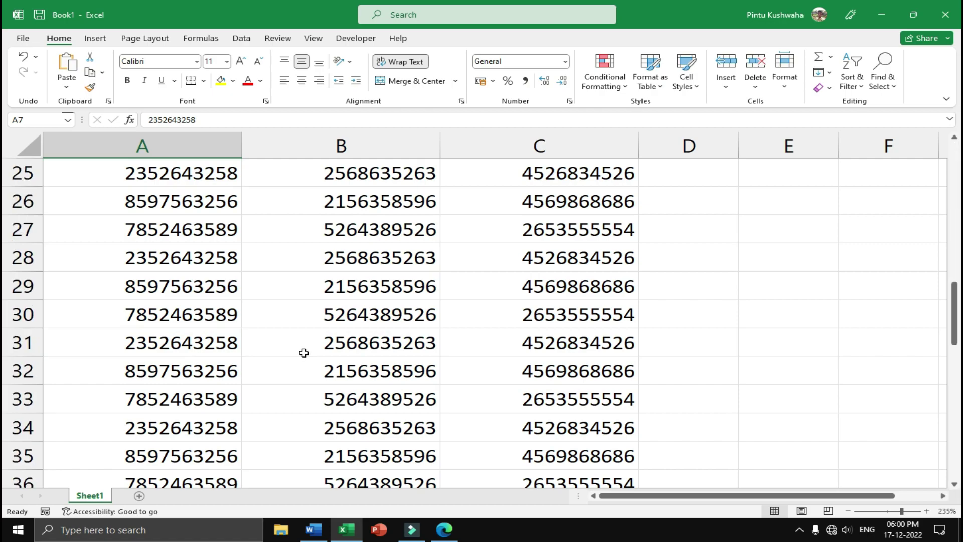
scroll(304, 353, "down", 4)
scroll(304, 353, "down", 2)
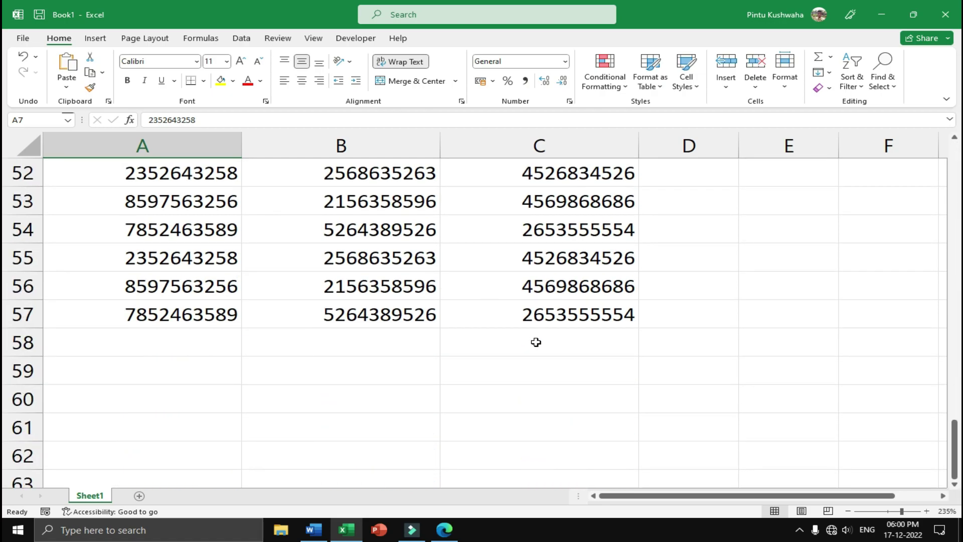
scroll(527, 365, "up", 5)
scroll(527, 365, "up", 4)
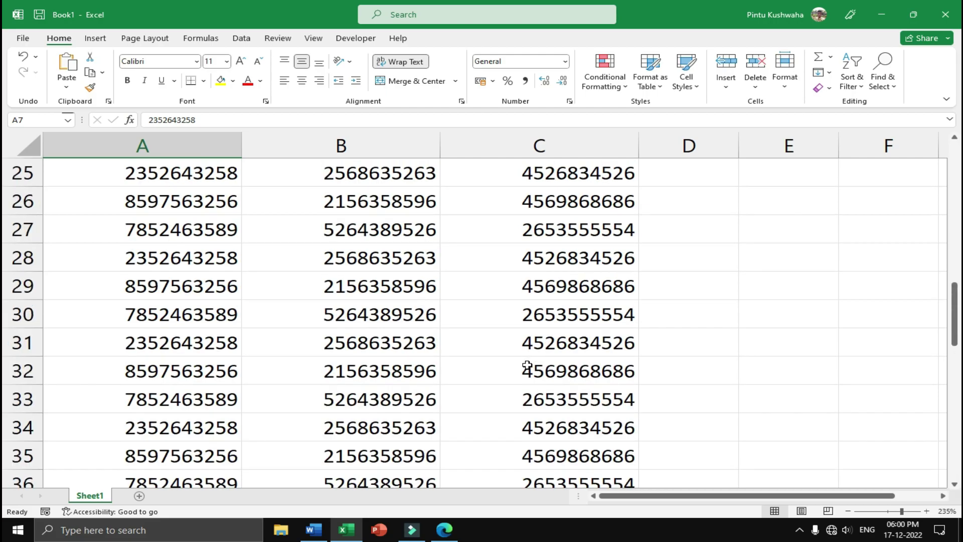
scroll(527, 366, "up", 5)
scroll(527, 366, "up", 3)
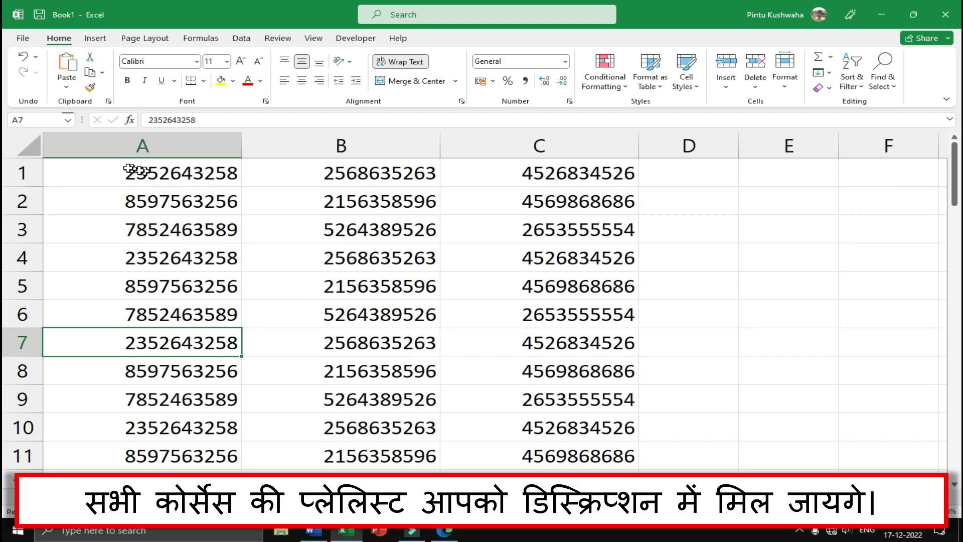
Select the whole phone-number range from A1 down and bring up its context menu
left_click(121, 170)
key("ctrl+shift+End")
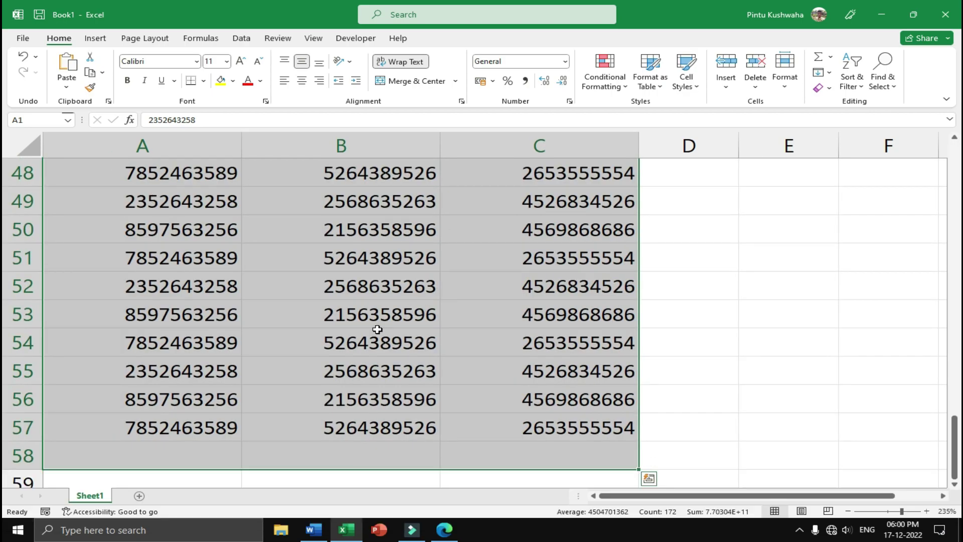
right_click(378, 330)
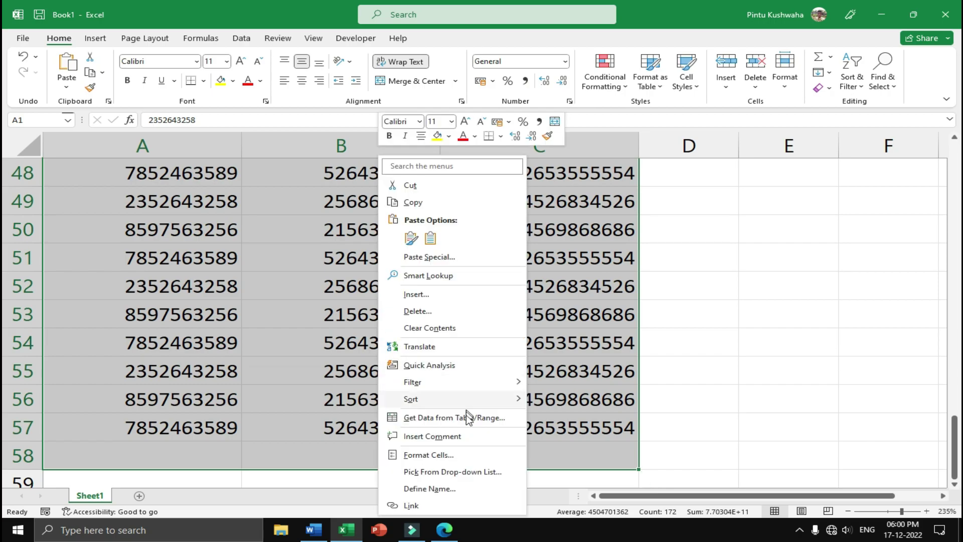
left_click(446, 456)
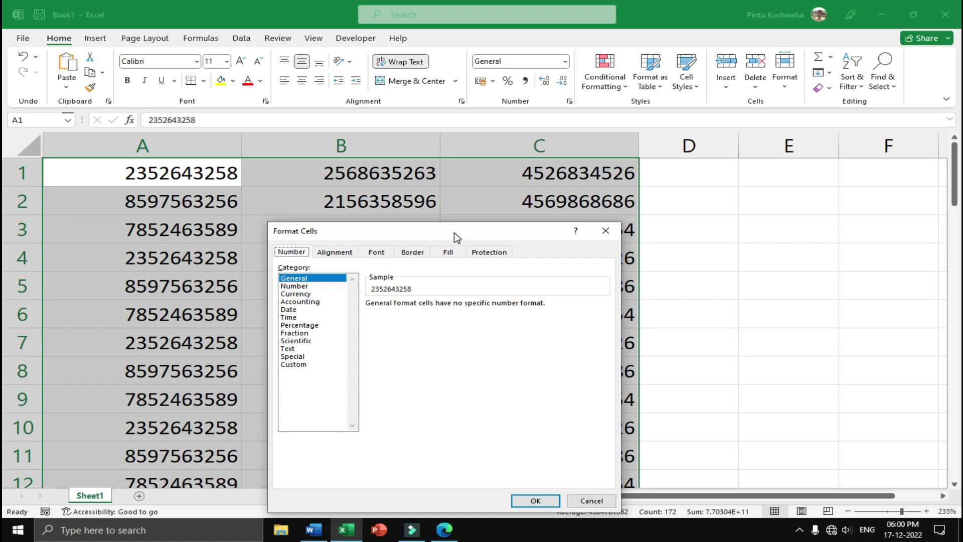
left_click_drag(455, 236, 447, 168)
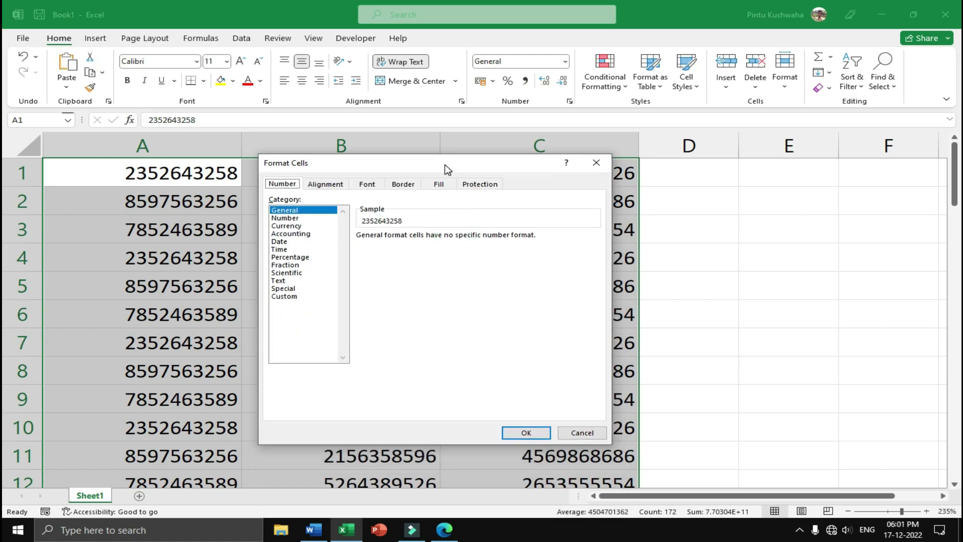
left_click(292, 297)
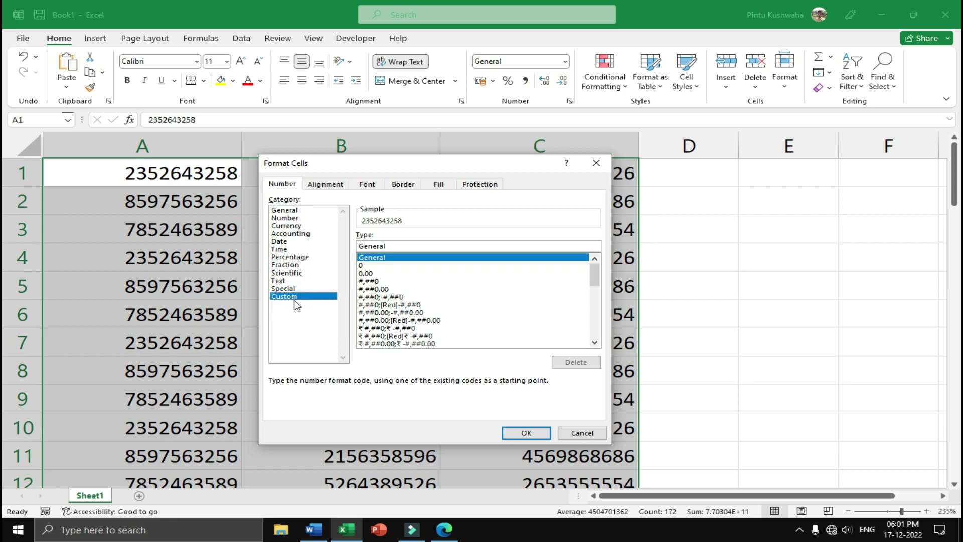
left_click(416, 244)
key("BackSpace")
key("BackSpace")
key("BackSpace")
key("BackSpace")
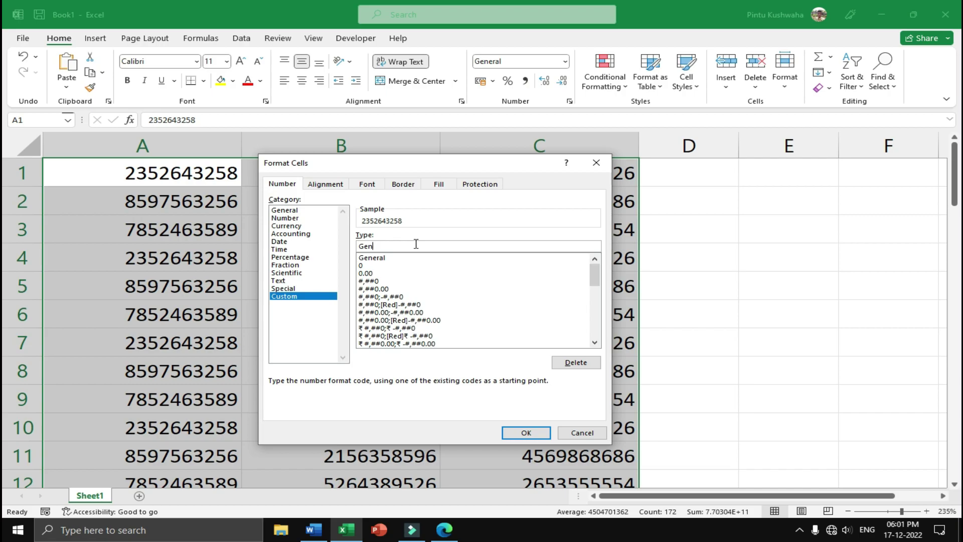
key("BackSpace")
key("BackSpace")
key("BackSpace")
type("+91")
type("0000000000")
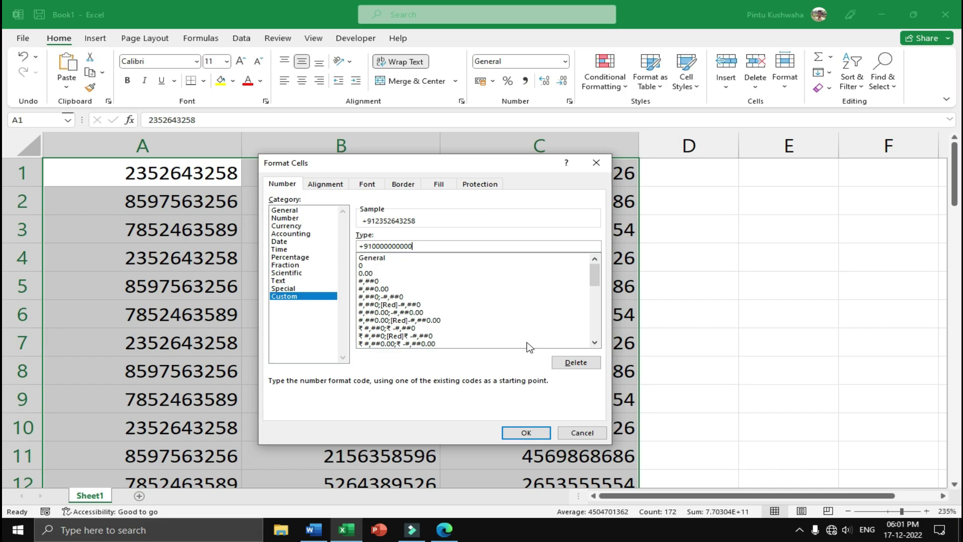
left_click(528, 432)
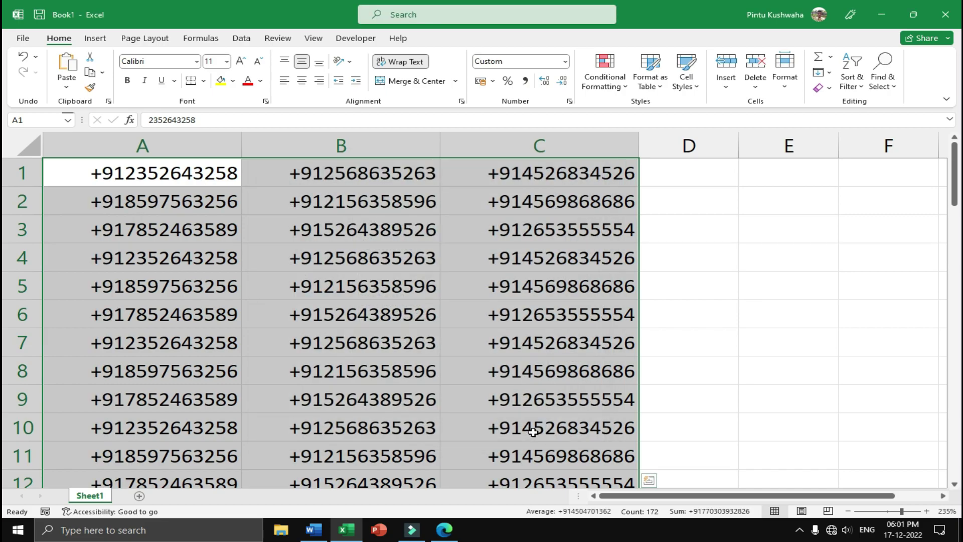
Deselect the formatted range and scroll down through the sheet
left_click(244, 291)
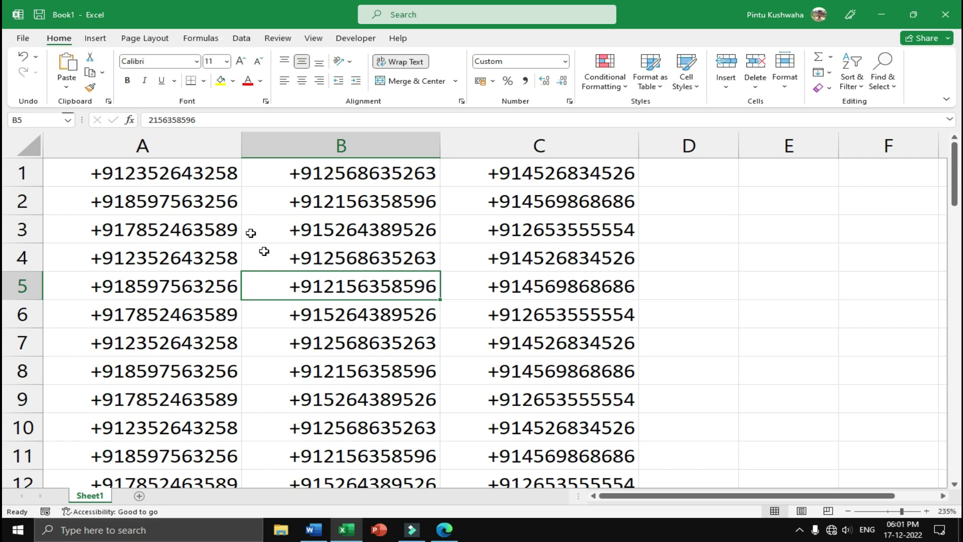
scroll(445, 378, "down", 4)
scroll(446, 377, "down", 5)
scroll(445, 377, "down", 4)
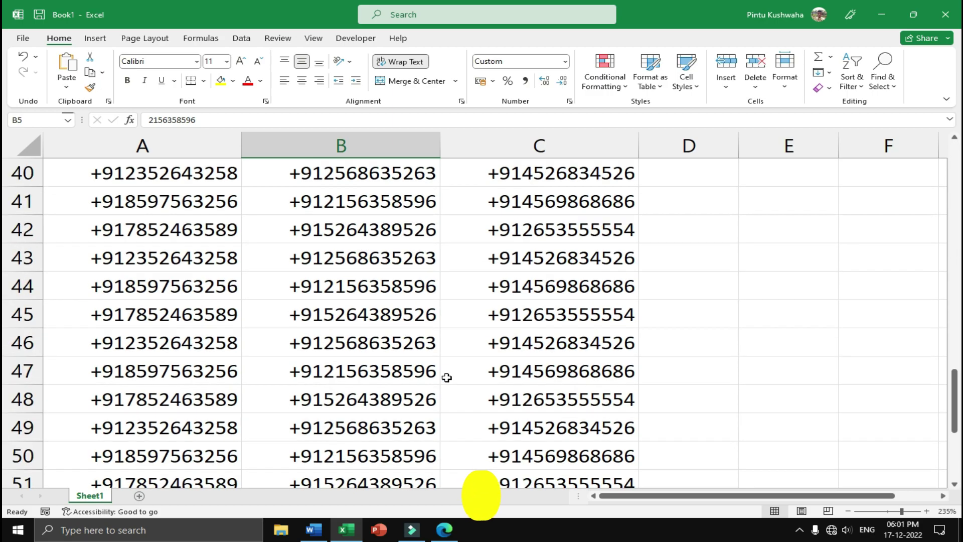
scroll(441, 376, "down", 3)
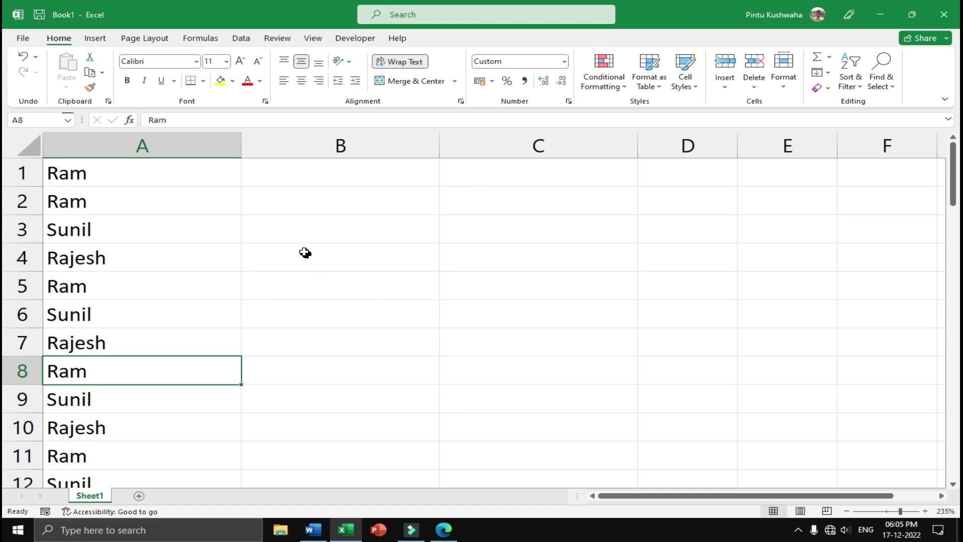
scroll(190, 426, "down", 2)
scroll(189, 427, "up", 2)
scroll(129, 441, "down", 2)
scroll(129, 441, "up", 2)
Insert a blank column A before the names column
left_click(150, 145)
right_click(150, 146)
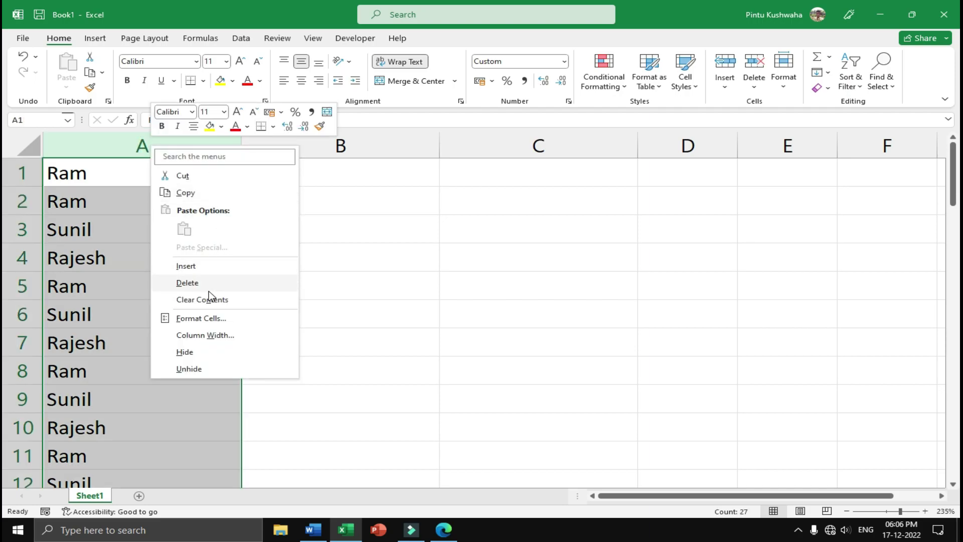
left_click(215, 266)
Enter 'Shri.' in A1 and fill it down to A27
left_click(78, 176)
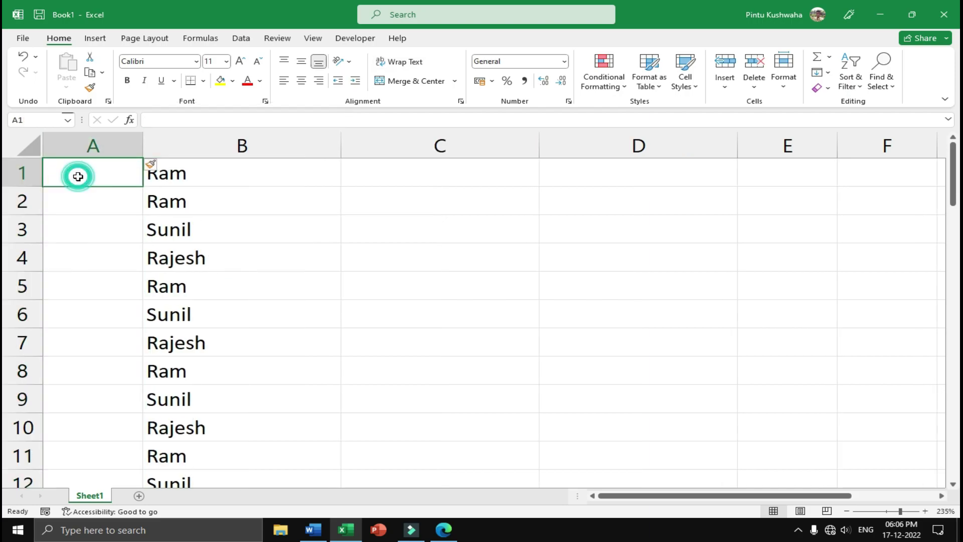
type("Shr")
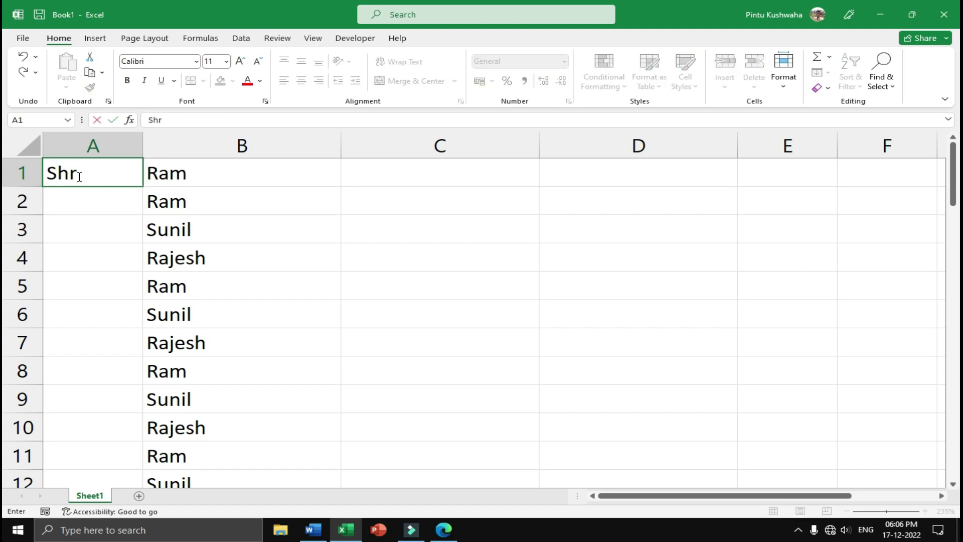
type("i.")
left_click(241, 262)
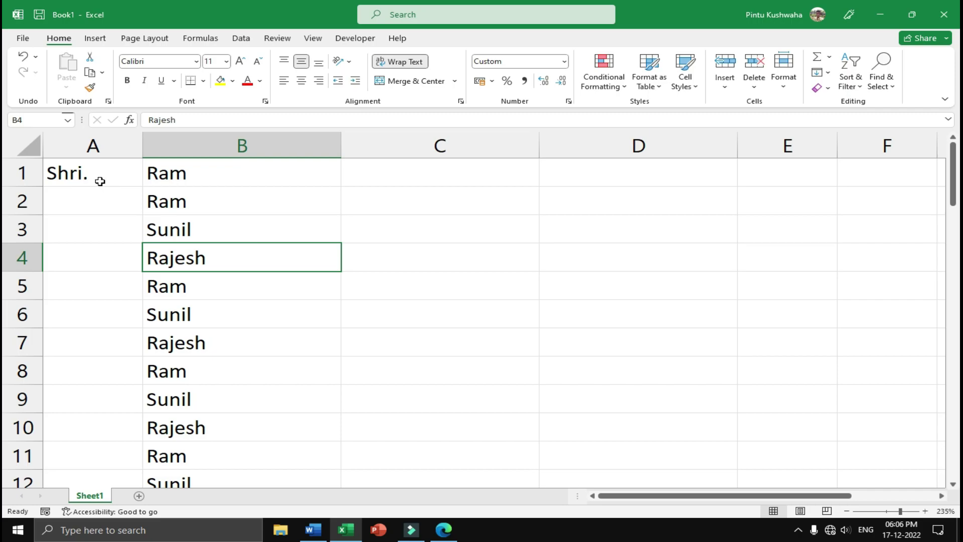
left_click(102, 179)
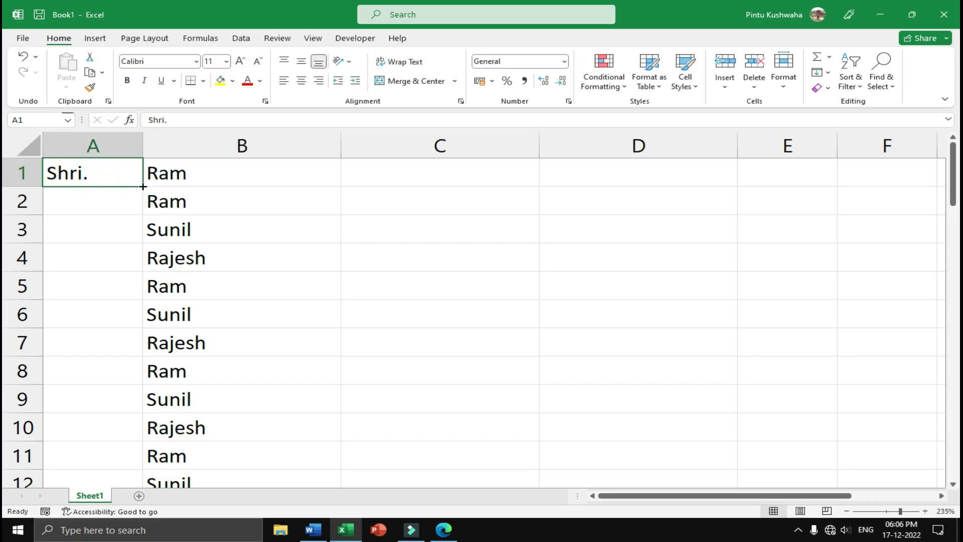
mouse_move(142, 186)
left_mouse_down()
mouse_move(139, 497)
mouse_move(144, 426)
mouse_move(144, 442)
left_mouse_up()
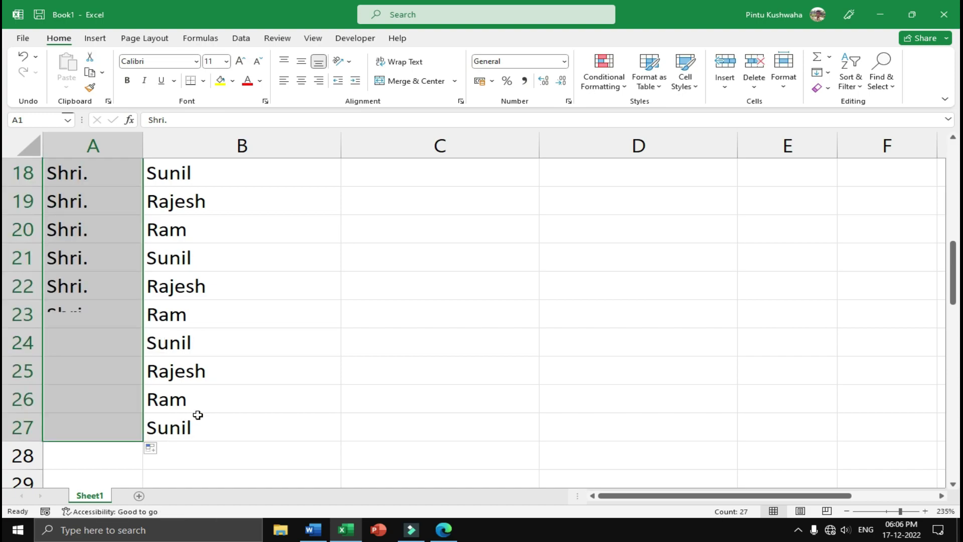
scroll(201, 415, "up", 5)
scroll(201, 416, "up", 1)
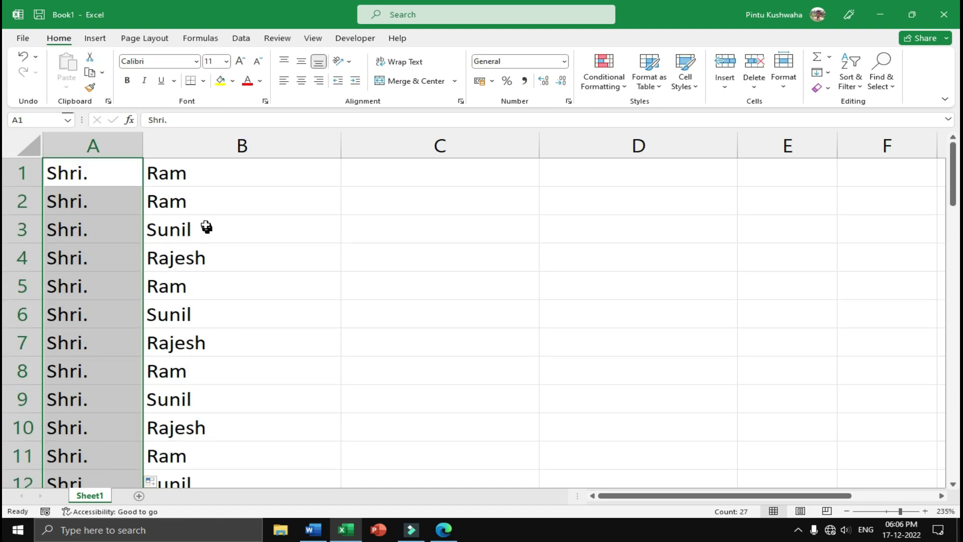
Enter the formula =A1&" "&B1 in C1 so it shows 'Shri. Ram'
left_click(192, 189)
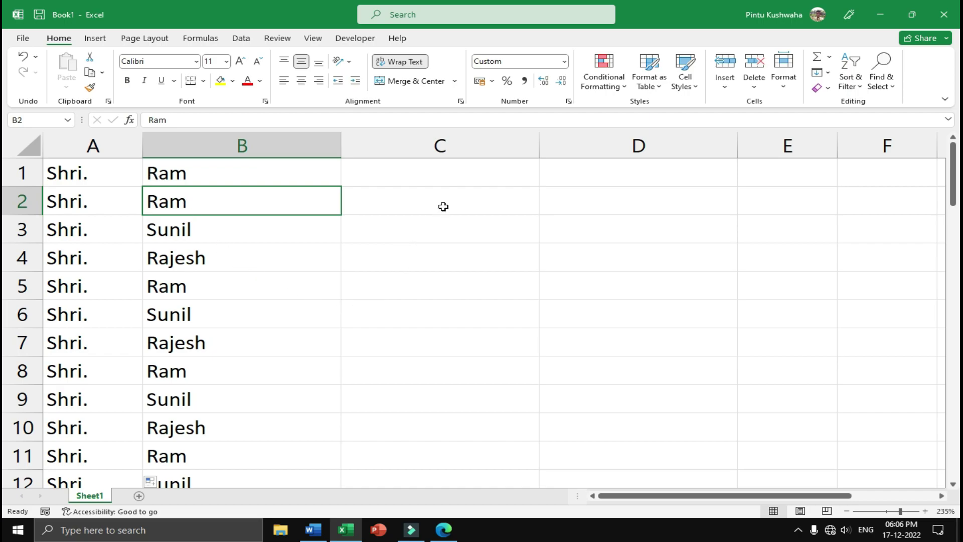
left_click(448, 176)
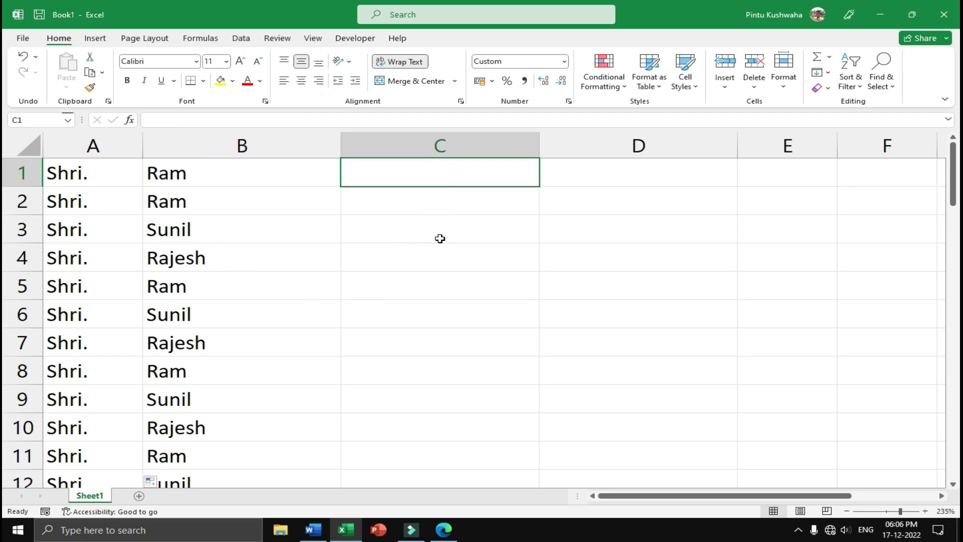
type("=")
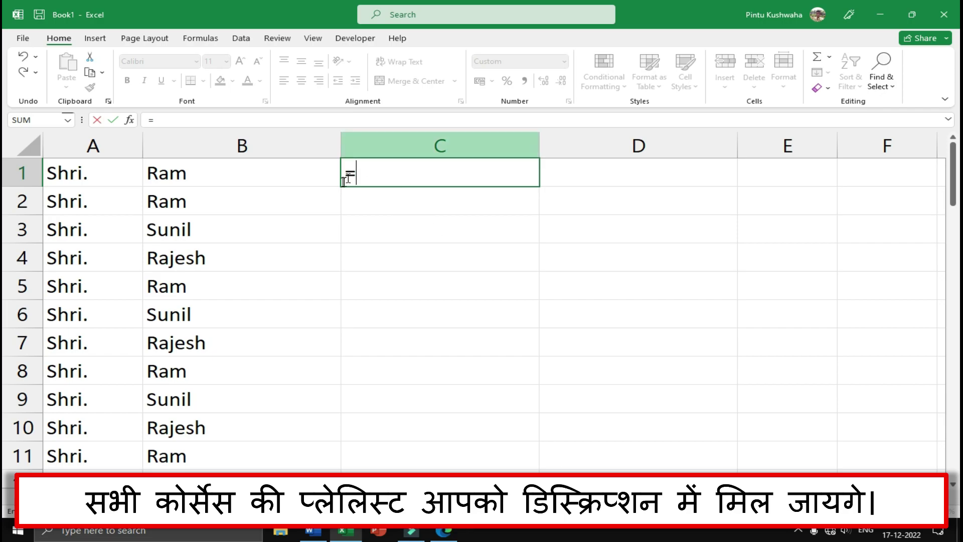
left_click(81, 175)
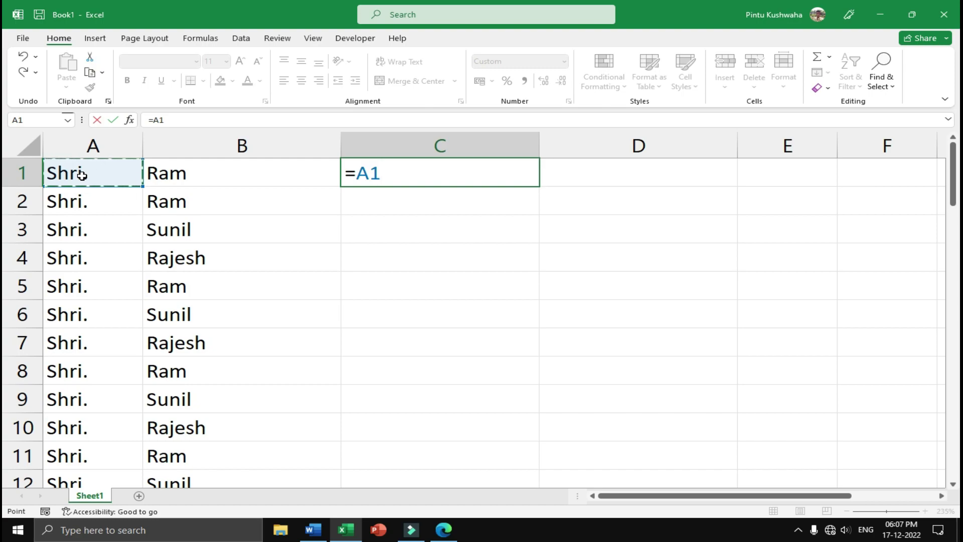
type("&")
type("\"")
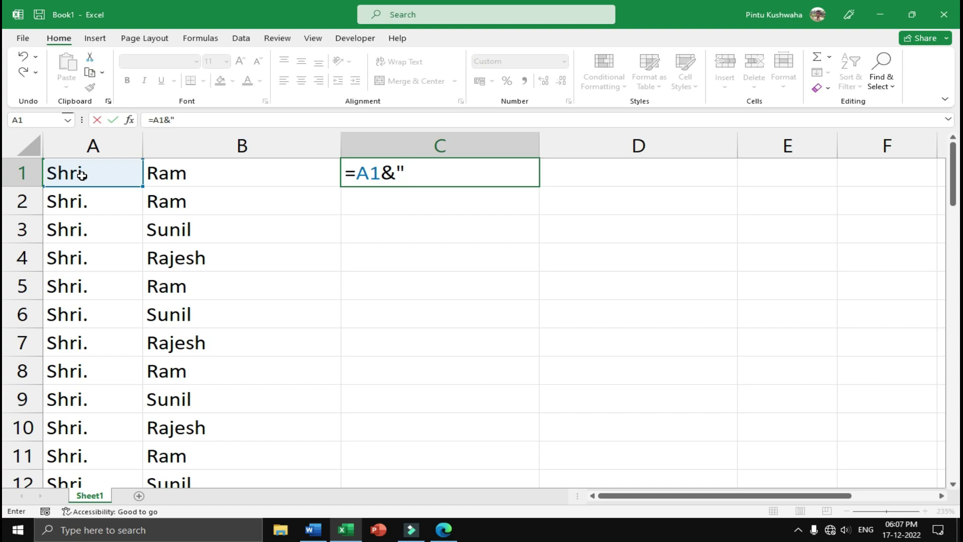
type(" \"")
type("&")
left_click(267, 181)
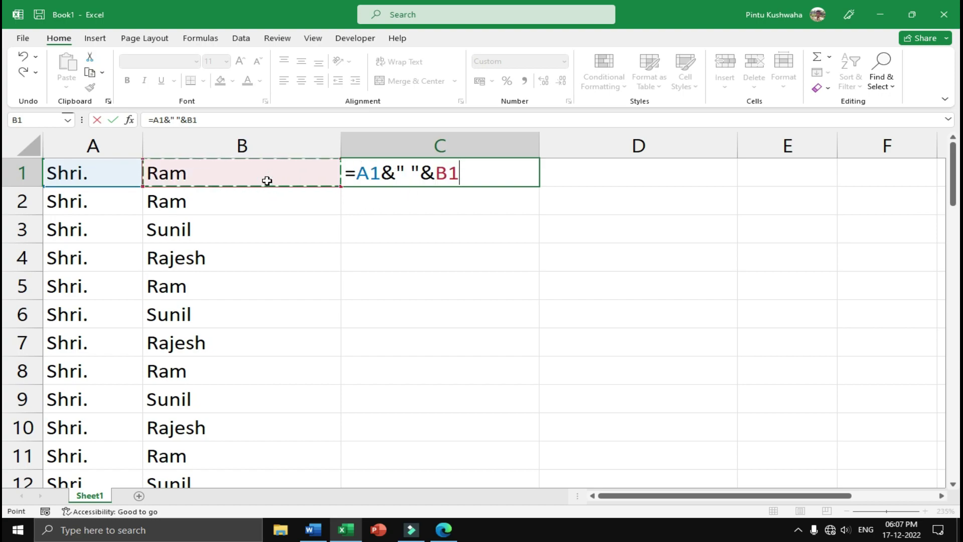
key("Return")
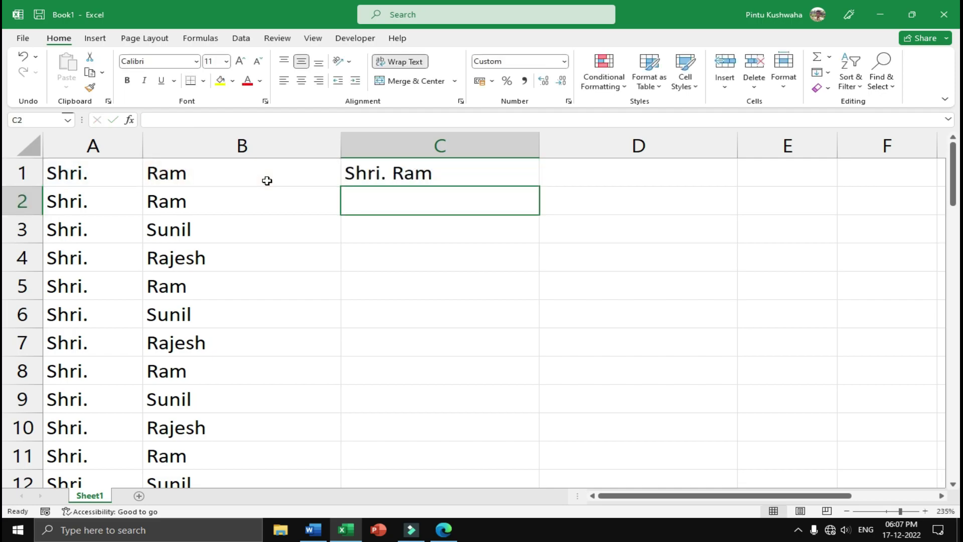
Fill C1's formula down to C27 so each row shows Shri. with its name
left_click(454, 180)
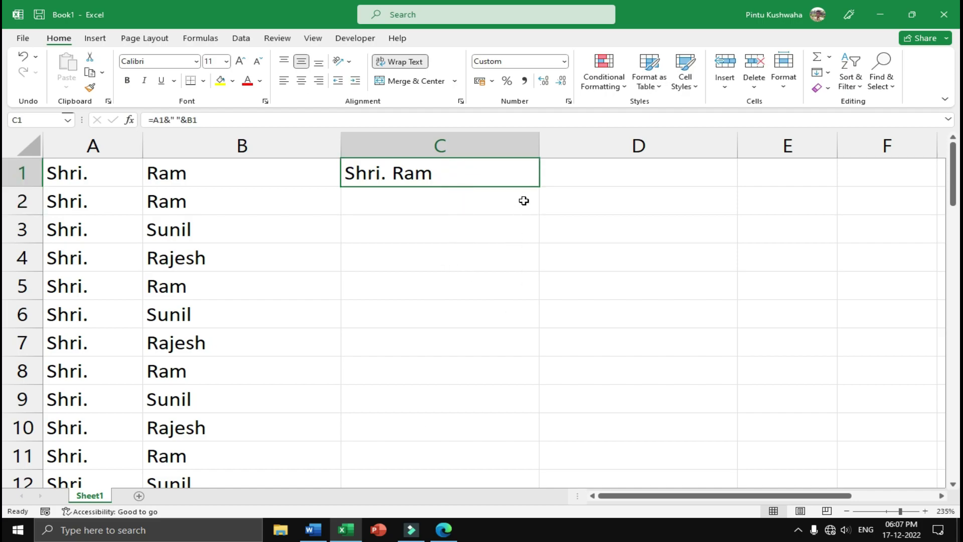
mouse_move(539, 185)
left_mouse_down()
mouse_move(481, 510)
mouse_move(489, 434)
left_mouse_up()
left_click(495, 391)
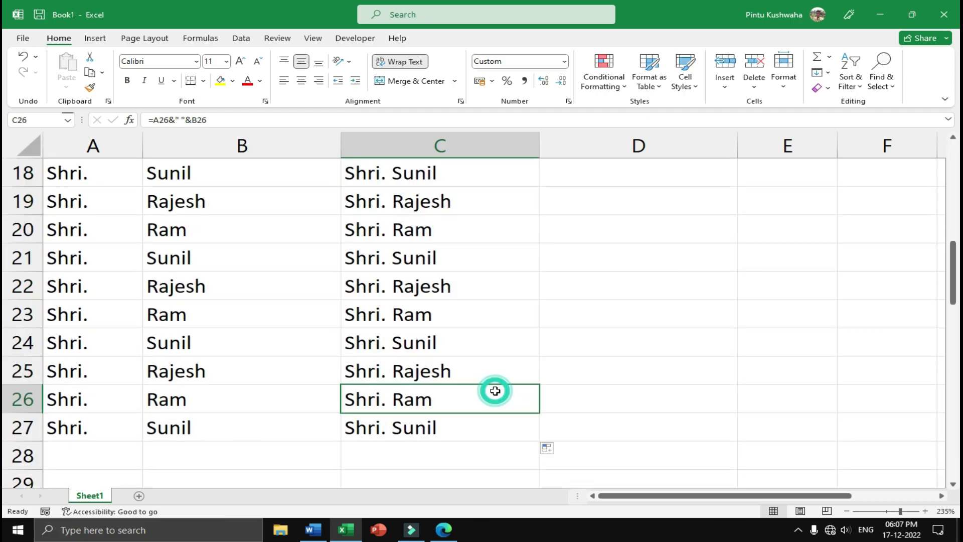
scroll(415, 390, "up", 6)
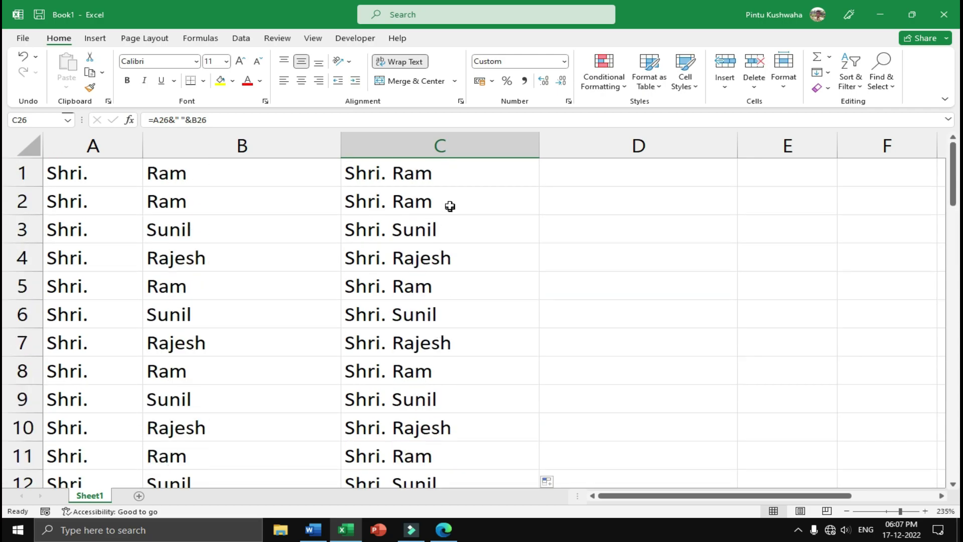